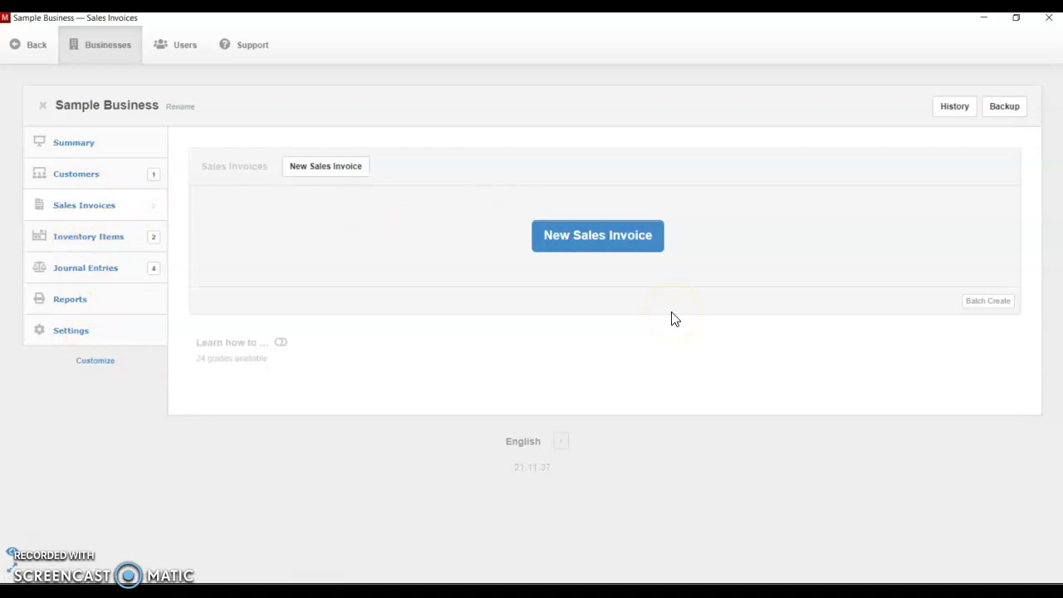
Start a new sales invoice and set its due date to Net 25 days
{"action": "left_click", "coordinate": [593, 239]}
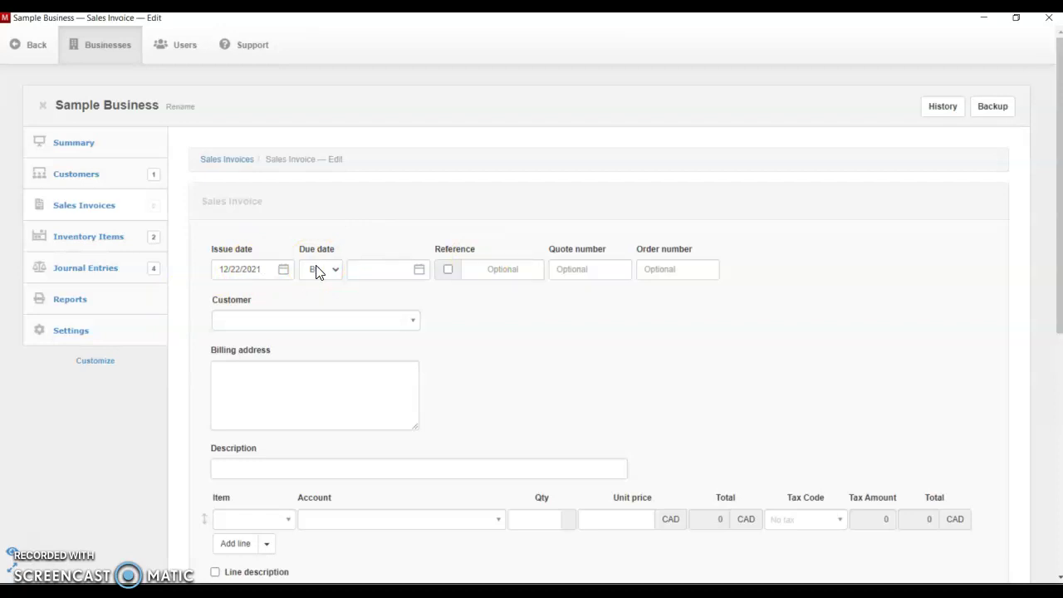
{"action": "left_click", "coordinate": [259, 281]}
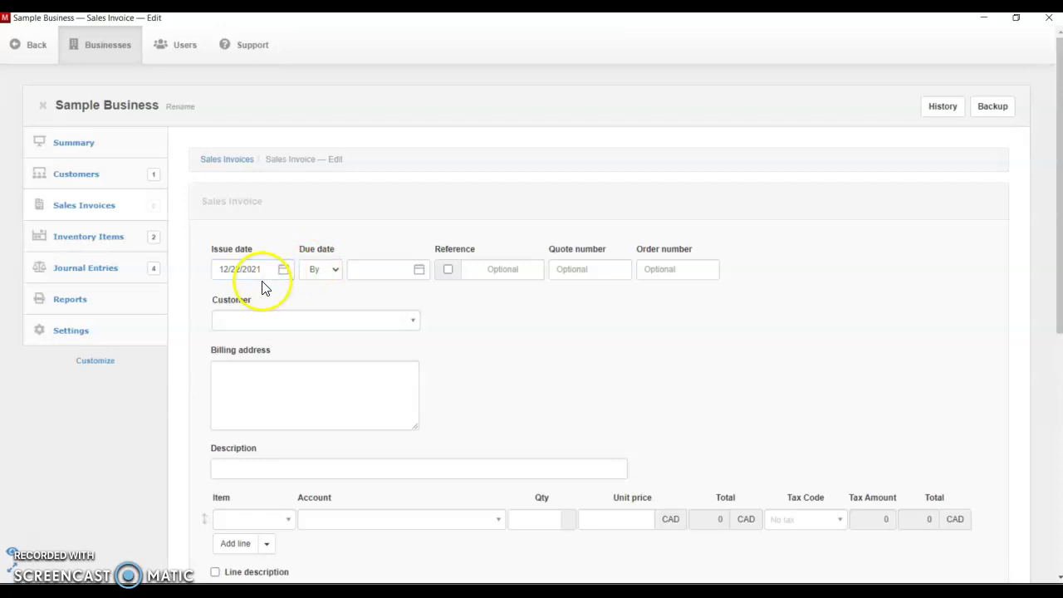
{"action": "left_click", "coordinate": [234, 280]}
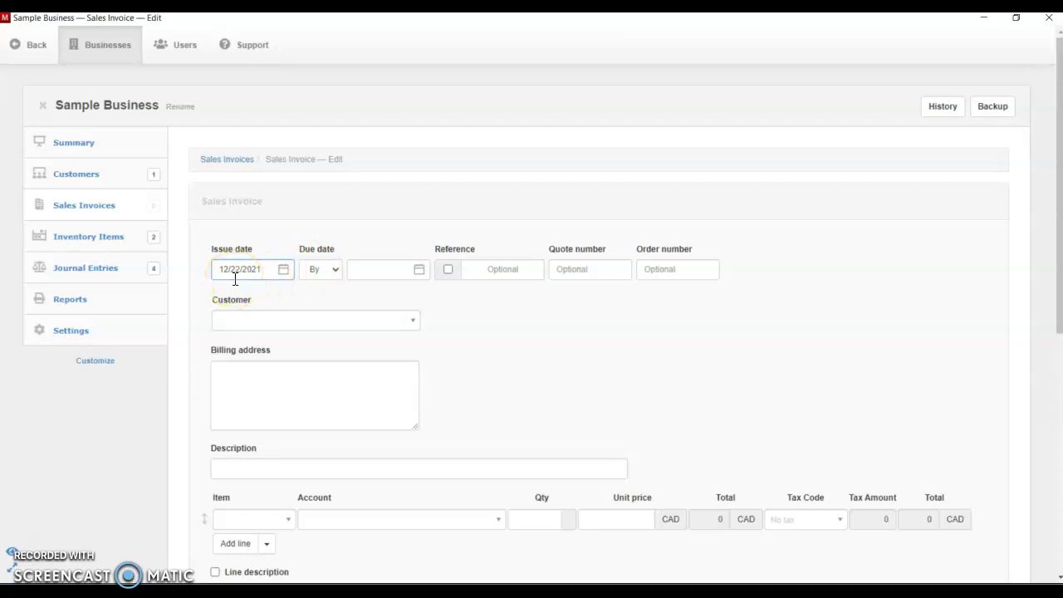
{"action": "left_click", "coordinate": [247, 273]}
{"action": "left_click", "coordinate": [336, 270]}
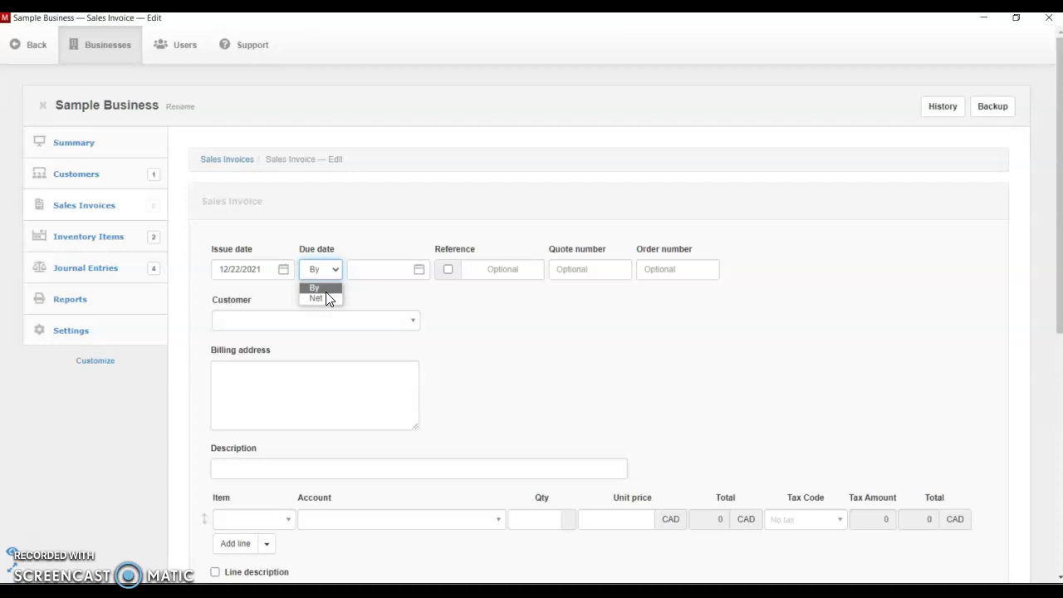
{"action": "left_click", "coordinate": [316, 298]}
{"action": "left_click", "coordinate": [357, 275]}
{"action": "type", "text": "2"}
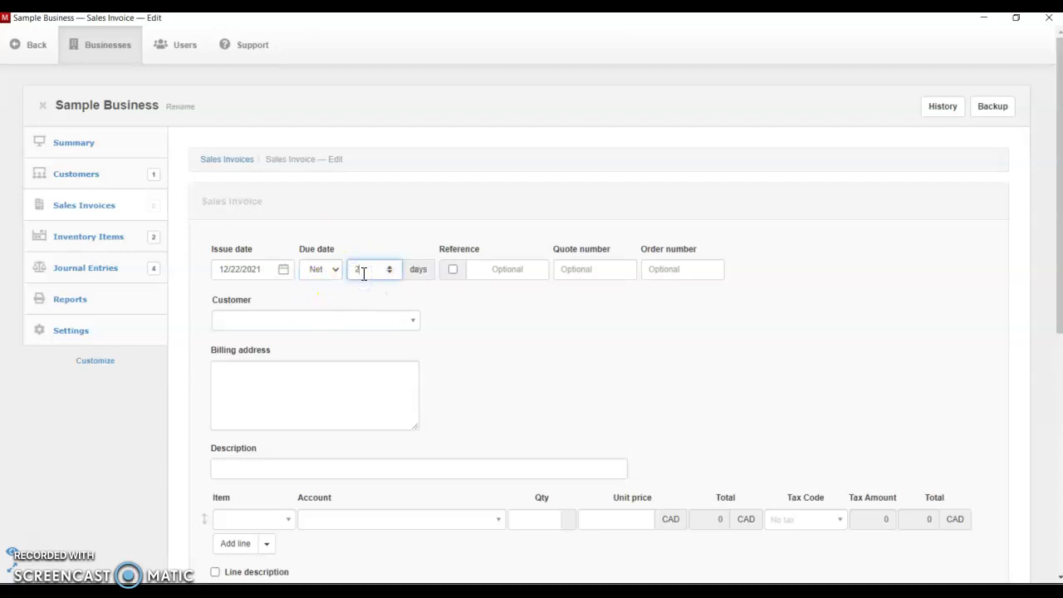
{"action": "type", "text": "5"}
Select Light Up Design as the invoice's customer and fill in the customer's billing address
{"action": "left_click", "coordinate": [409, 319]}
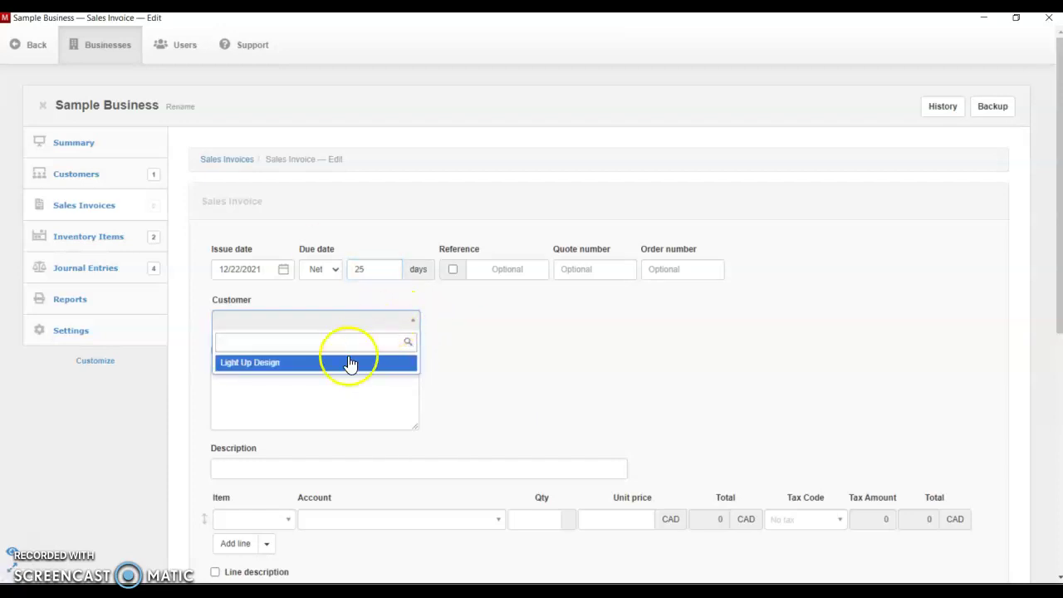
{"action": "left_click", "coordinate": [299, 364]}
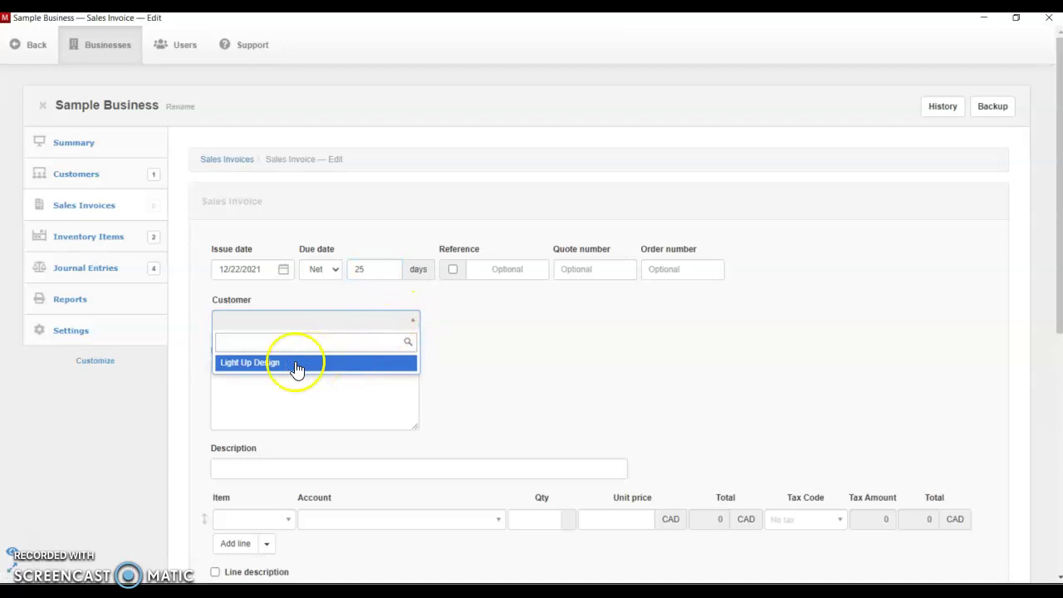
{"action": "left_click", "coordinate": [285, 383]}
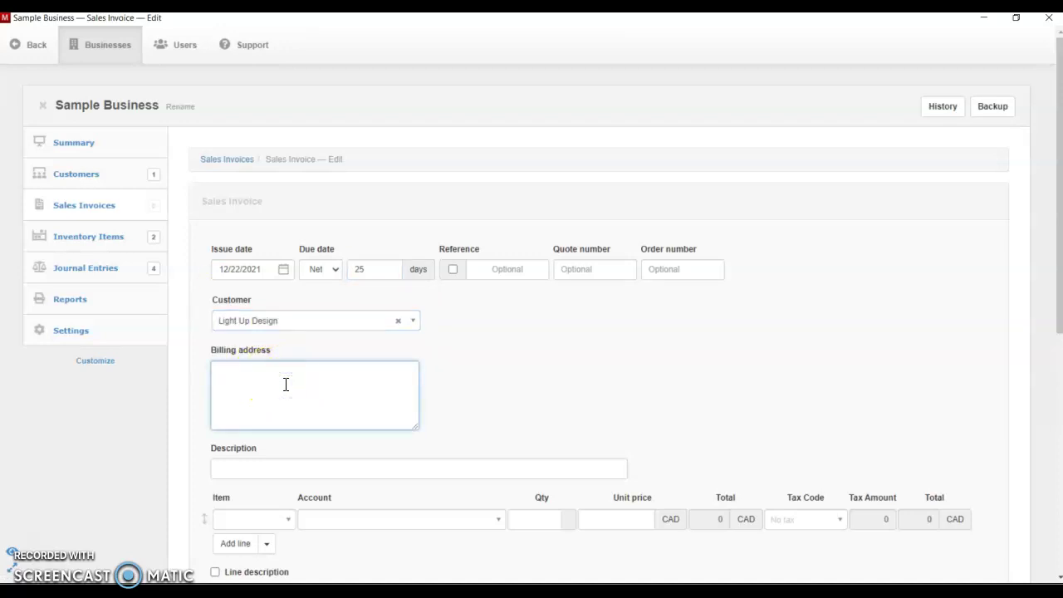
{"action": "type", "text": "125 Parkway"}
{"action": "left_click", "coordinate": [306, 388]}
{"action": "type", "text": ", "}
{"action": "type", "text": "Ontario"}
{"action": "type", "text": ", Canada"}
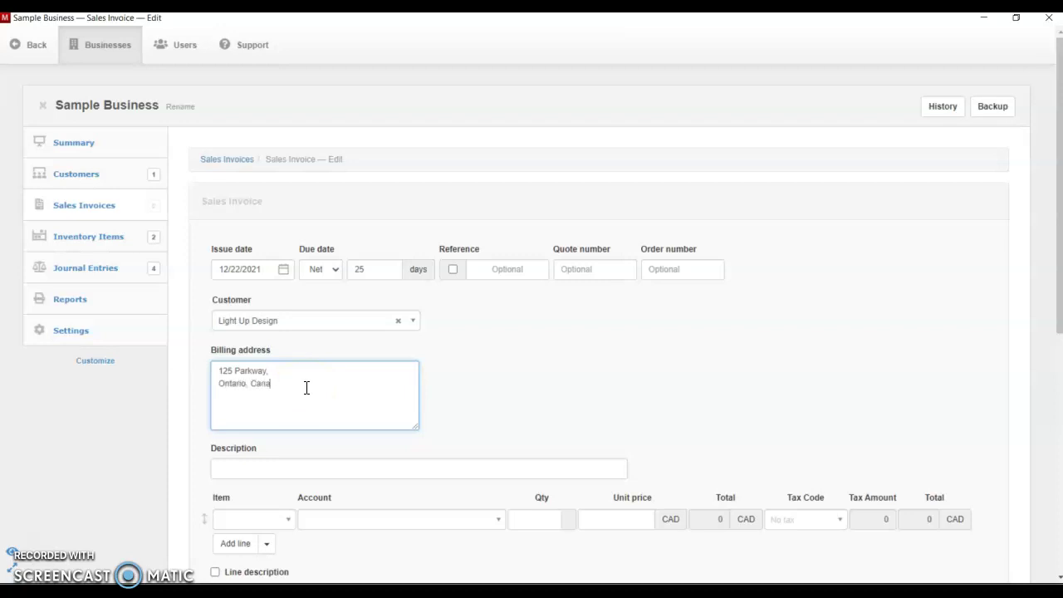
{"action": "left_click", "coordinate": [279, 411]}
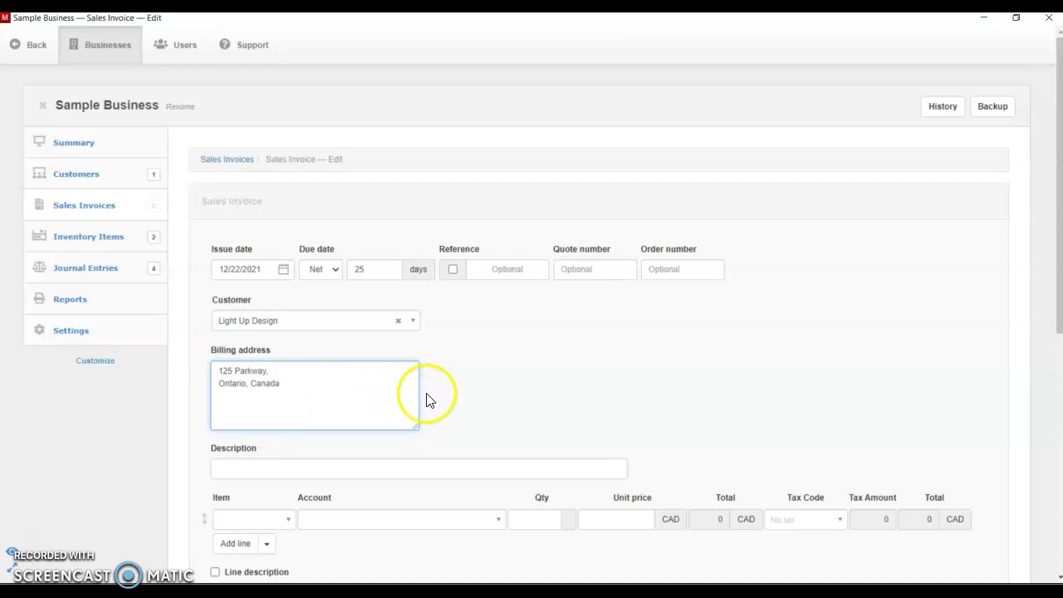
Enter "To record sales on account to customer" as the invoice description
{"action": "left_click", "coordinate": [361, 465]}
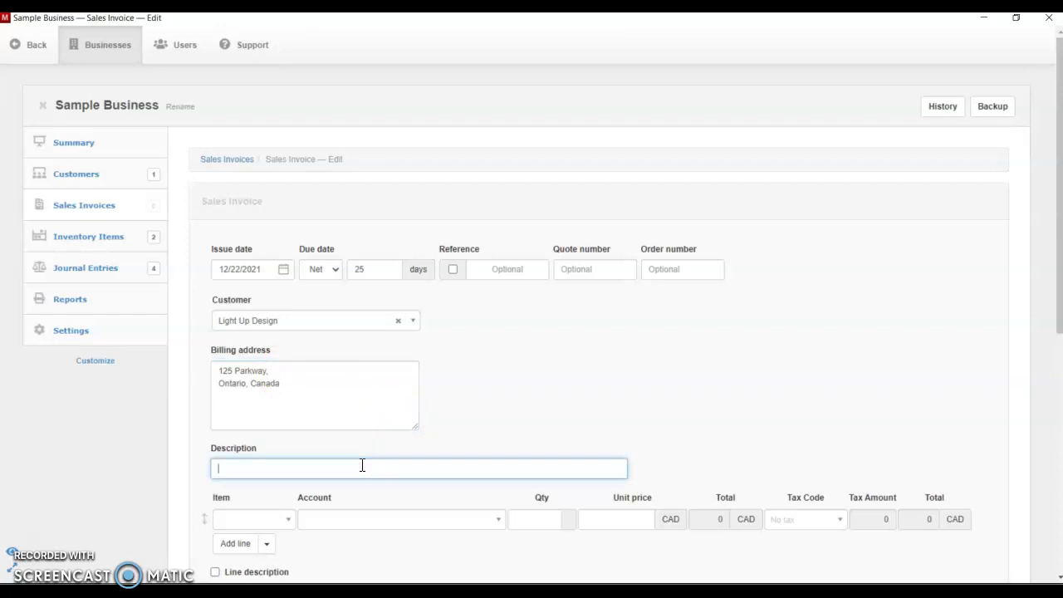
{"action": "type", "text": "To record sales on account to c"}
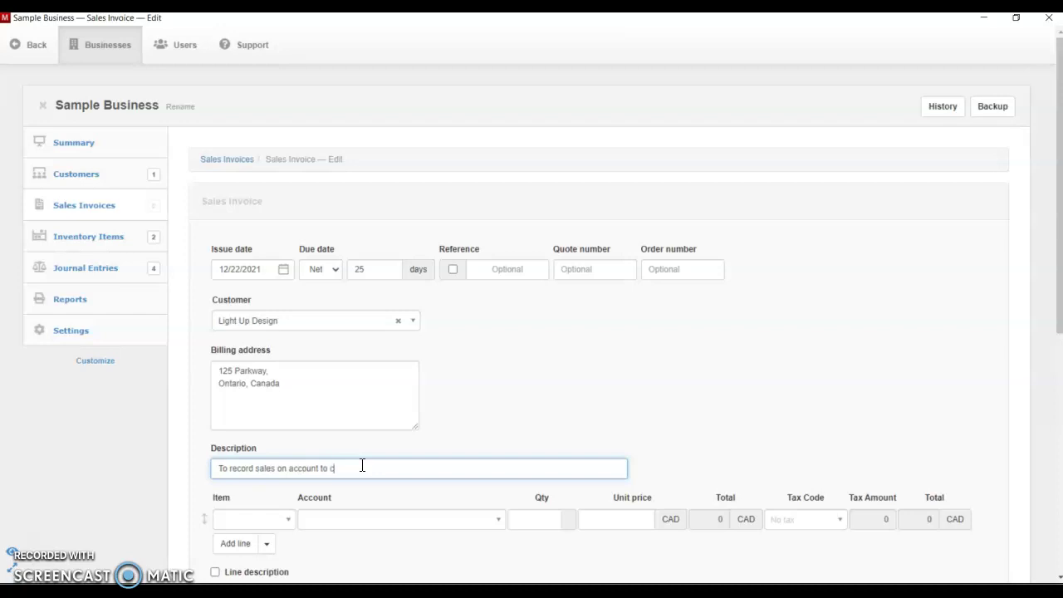
{"action": "type", "text": "ustomer"}
{"action": "left_click", "coordinate": [436, 473]}
{"action": "scroll", "coordinate": [464, 458], "scroll_direction": "down", "scroll_amount": 3}
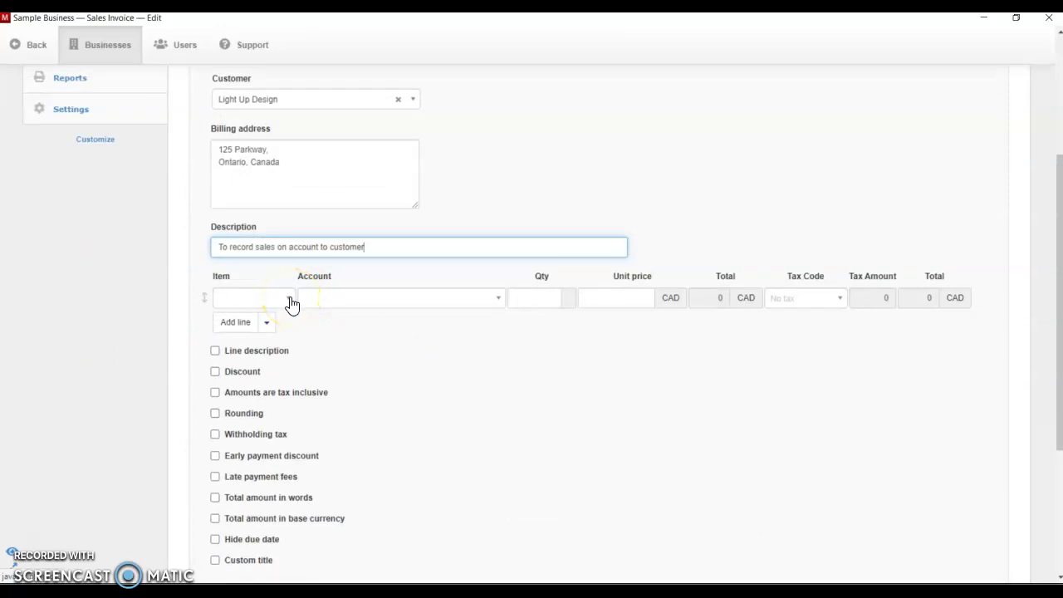
{"action": "right_click", "coordinate": [353, 254]}
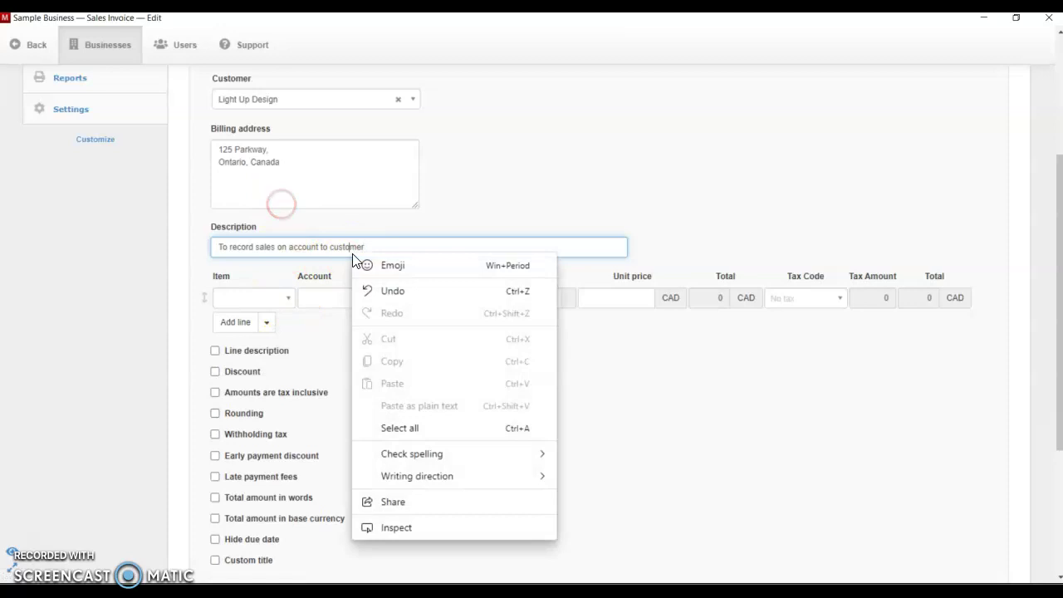
{"action": "left_click", "coordinate": [511, 184]}
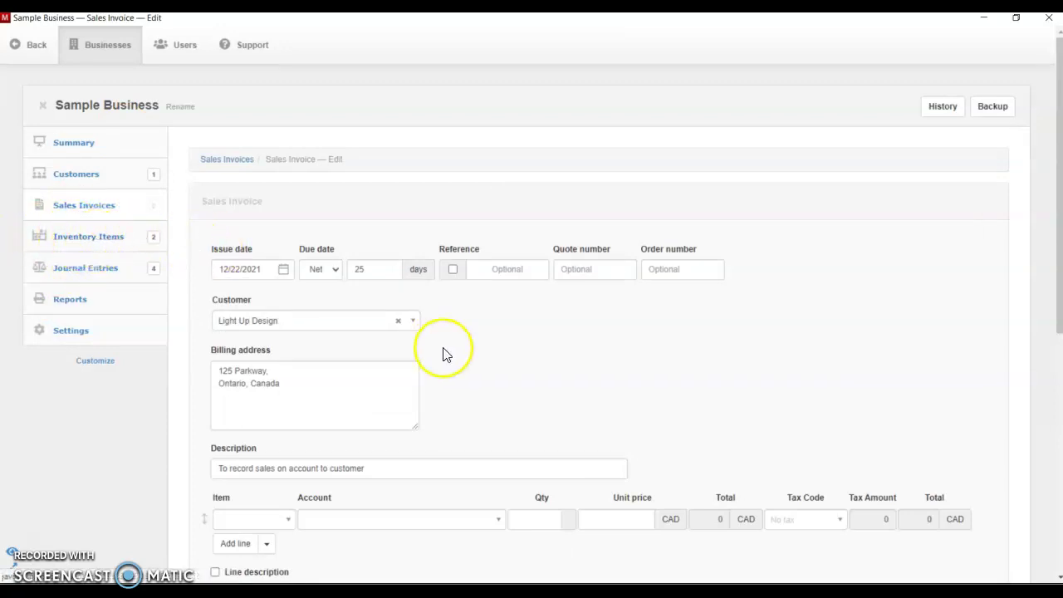
Choose Christmas Tree as the item on the invoice's first line
{"action": "scroll", "coordinate": [442, 354], "scroll_direction": "down", "scroll_amount": 3}
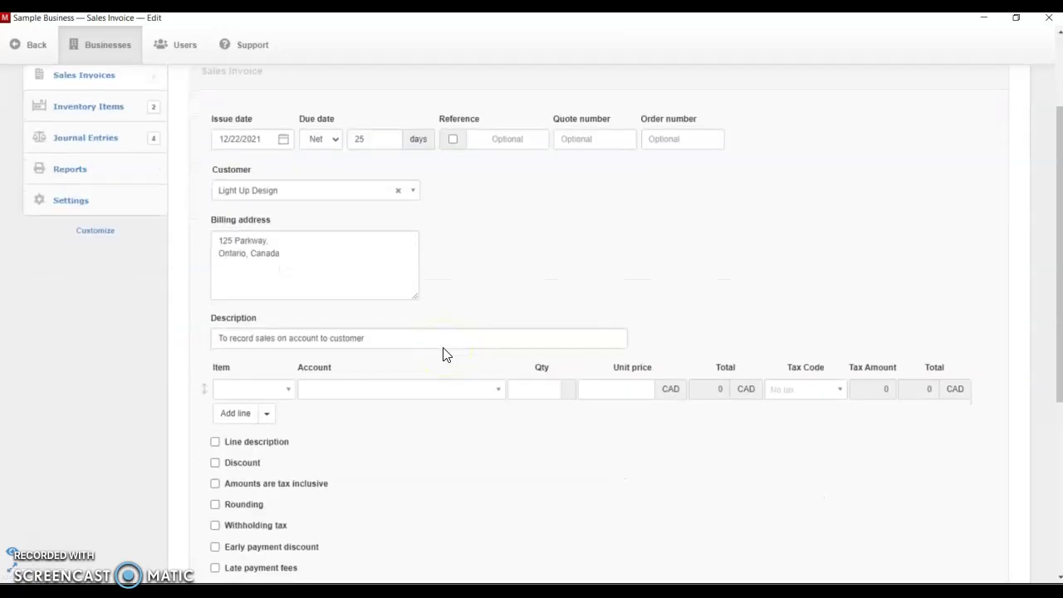
{"action": "left_click", "coordinate": [289, 390]}
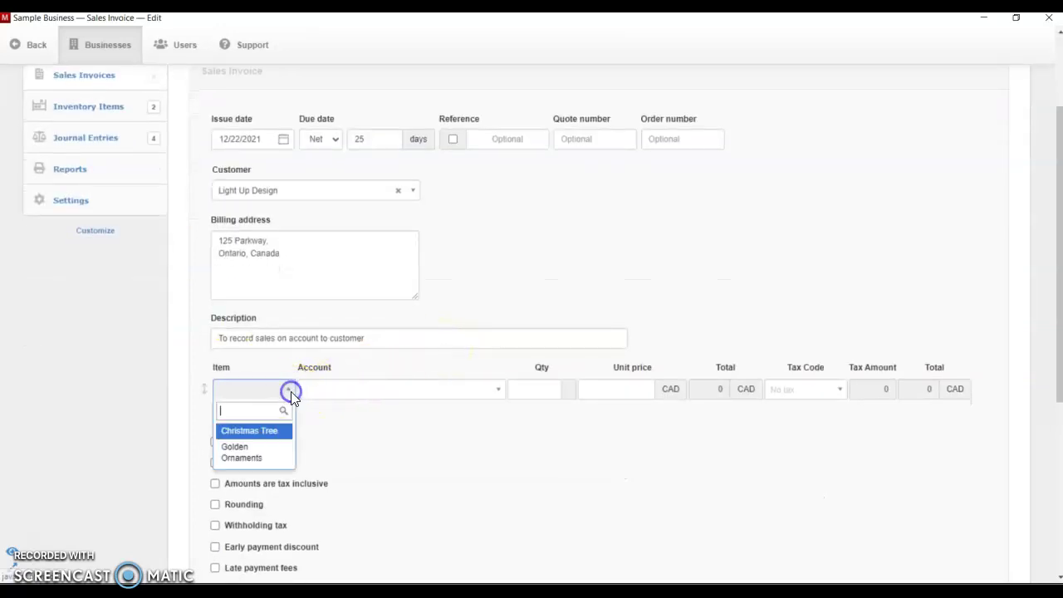
{"action": "left_click", "coordinate": [261, 435]}
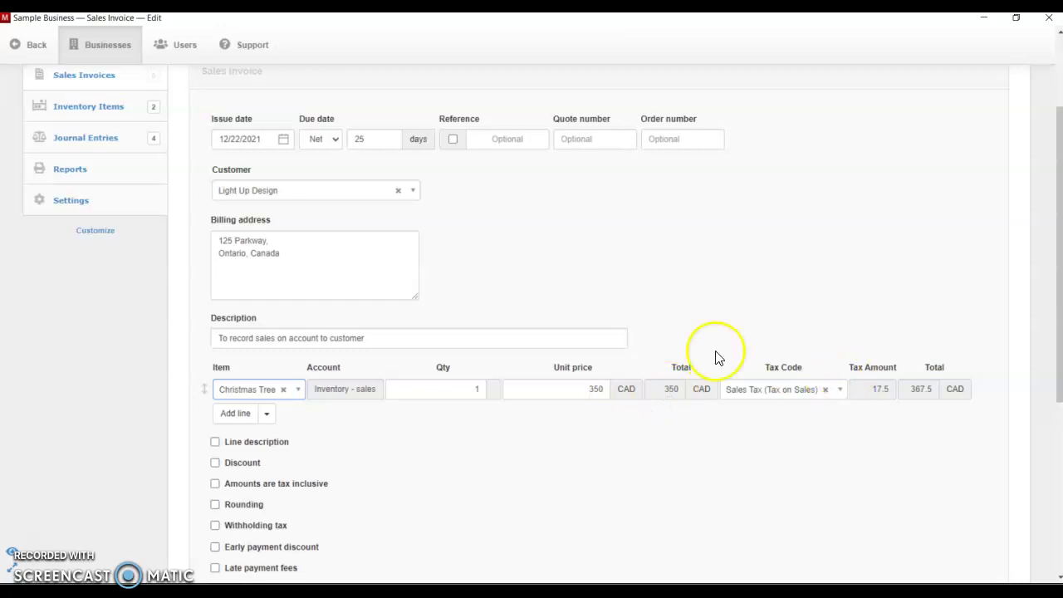
{"action": "scroll", "coordinate": [572, 320], "scroll_direction": "up", "scroll_amount": 3}
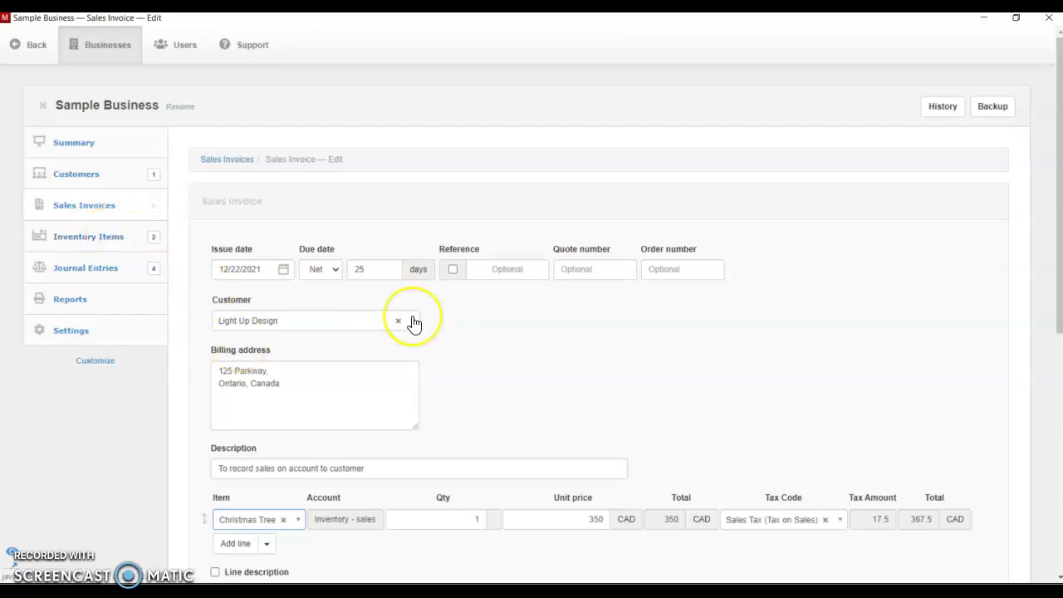
Add one more line to the invoice and choose Golden Ornaments as its item
{"action": "scroll", "coordinate": [415, 323], "scroll_direction": "down", "scroll_amount": 2}
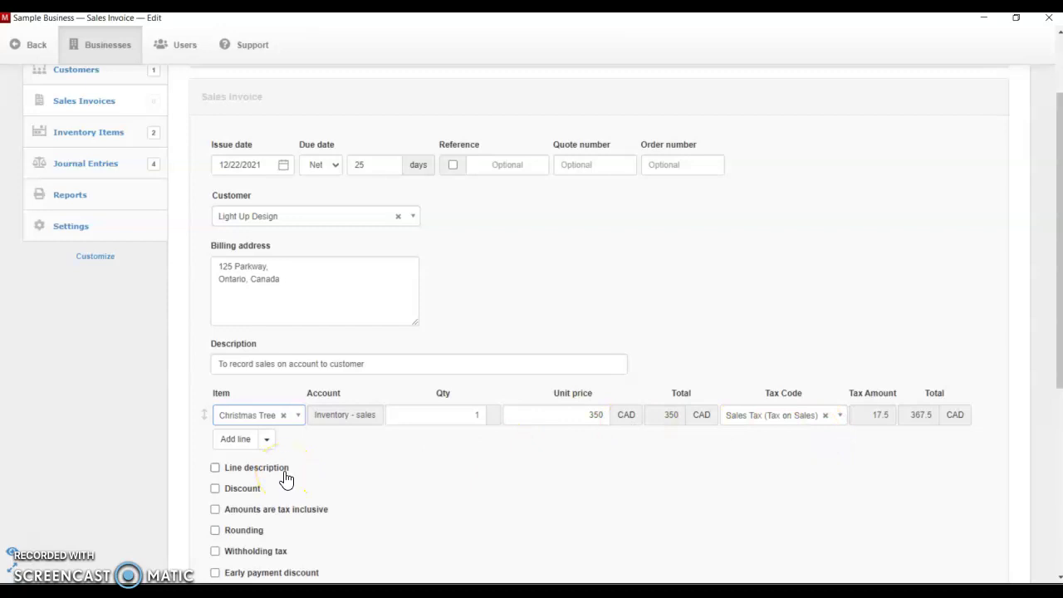
{"action": "left_click", "coordinate": [267, 440]}
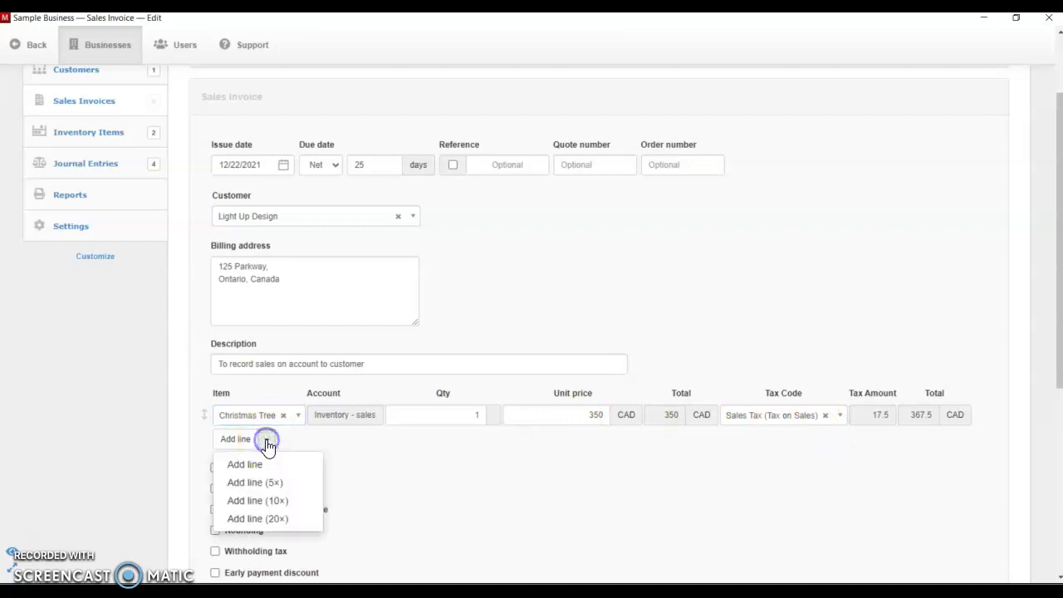
{"action": "left_click", "coordinate": [247, 464]}
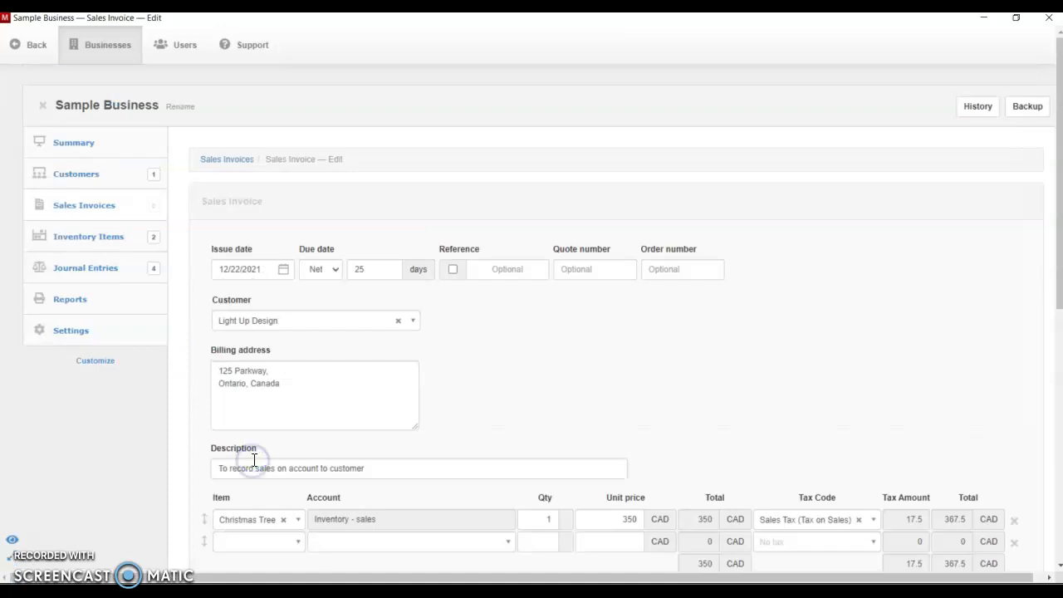
{"action": "scroll", "coordinate": [330, 459], "scroll_direction": "down", "scroll_amount": 2}
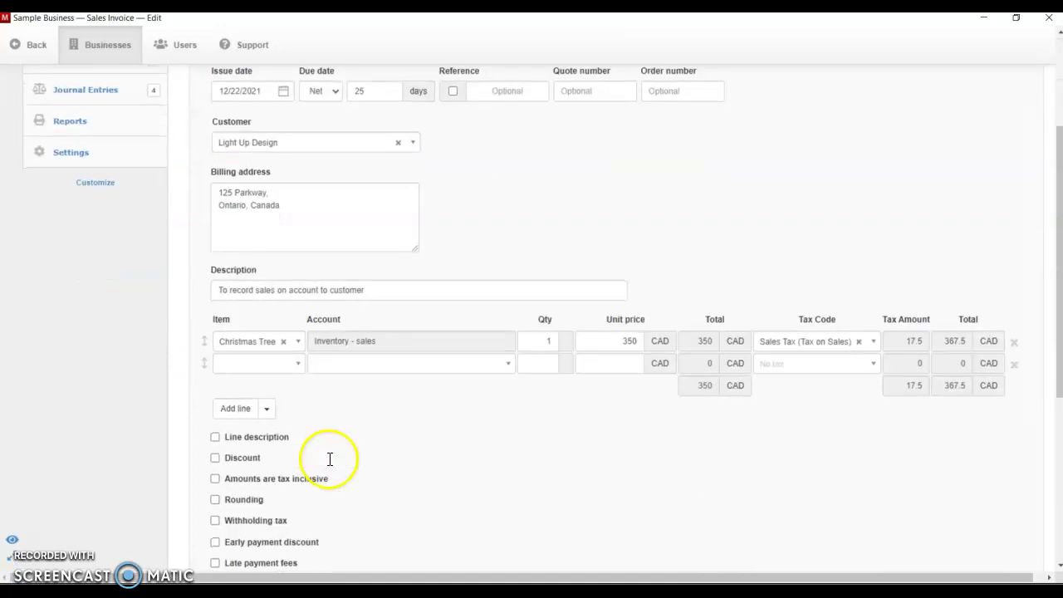
{"action": "left_click", "coordinate": [297, 364]}
{"action": "left_click", "coordinate": [256, 421]}
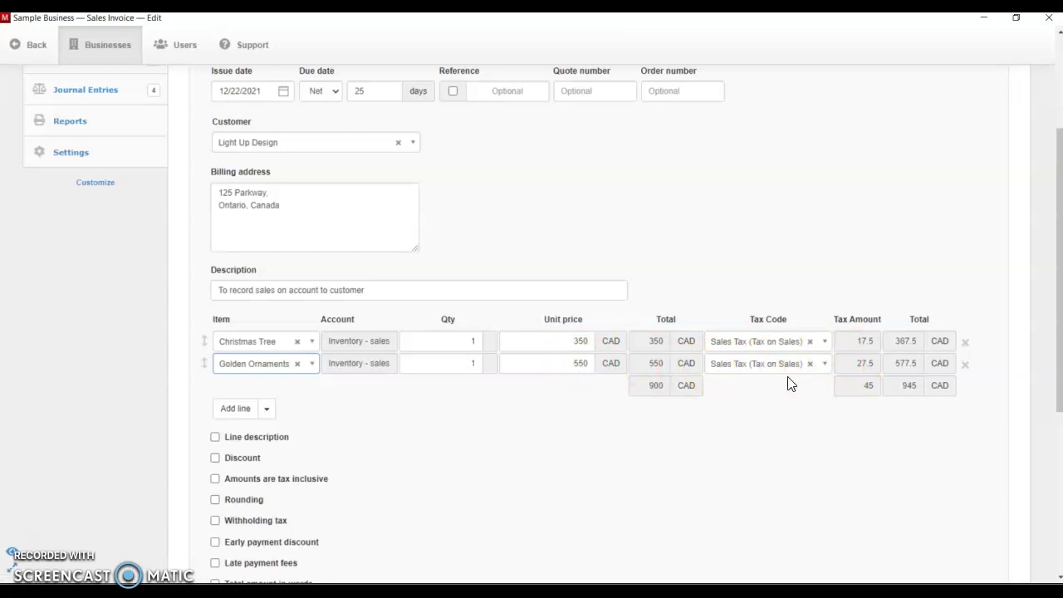
Review the completed invoice entries and create the sales invoice
{"action": "scroll", "coordinate": [462, 246], "scroll_direction": "up", "scroll_amount": 3}
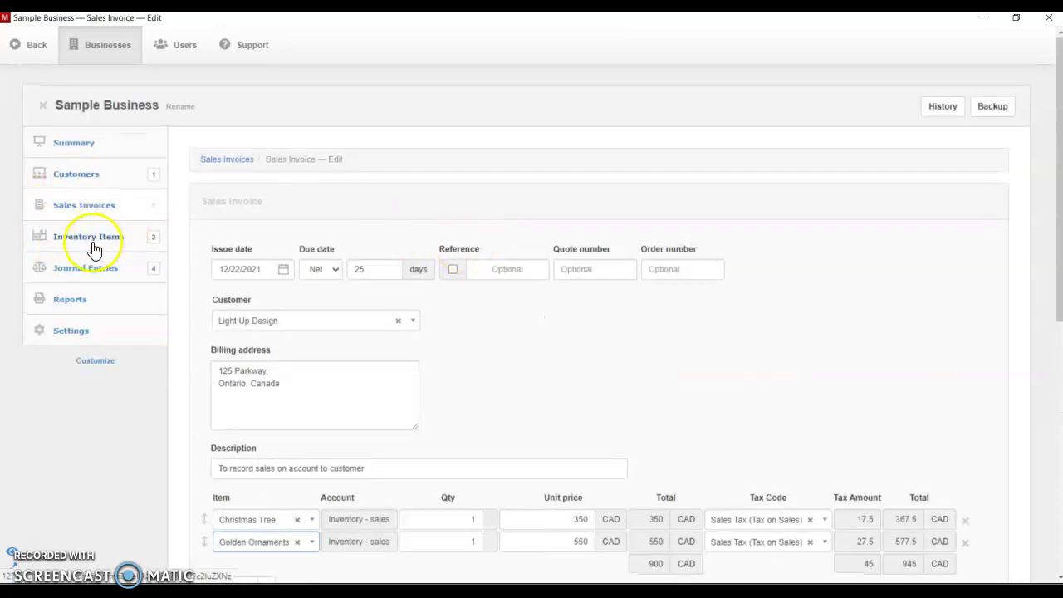
{"action": "scroll", "coordinate": [379, 337], "scroll_direction": "down", "scroll_amount": 3}
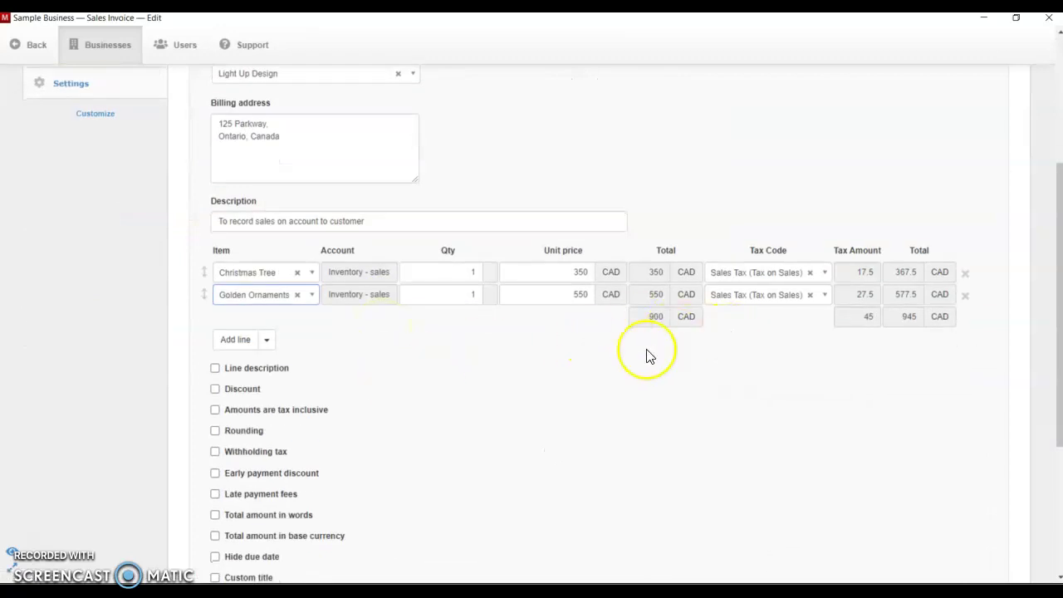
{"action": "scroll", "coordinate": [648, 354], "scroll_direction": "down", "scroll_amount": 1}
{"action": "scroll", "coordinate": [649, 355], "scroll_direction": "down", "scroll_amount": 2}
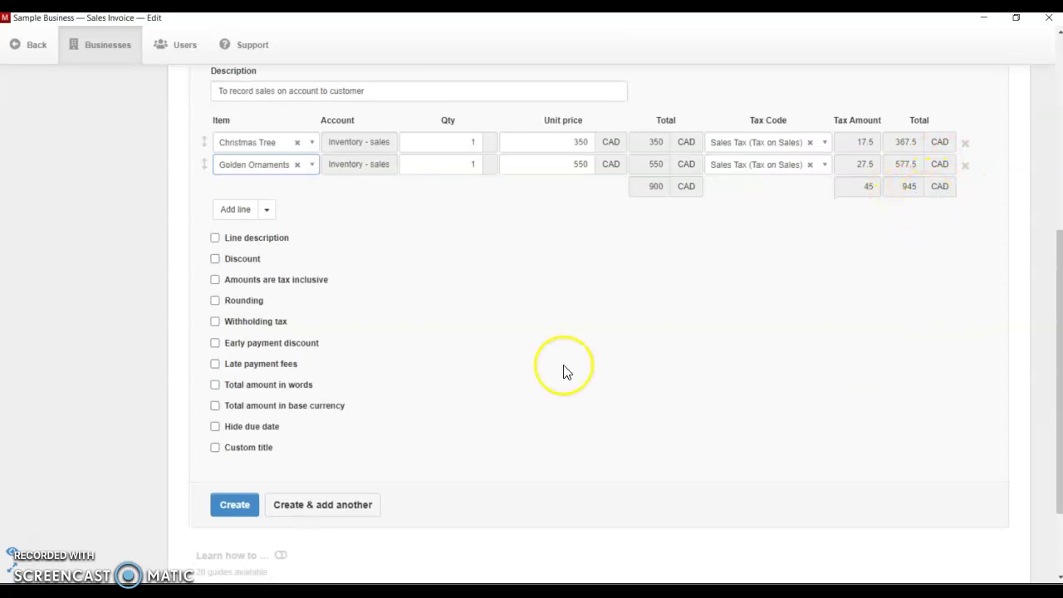
{"action": "scroll", "coordinate": [560, 346], "scroll_direction": "up", "scroll_amount": 5}
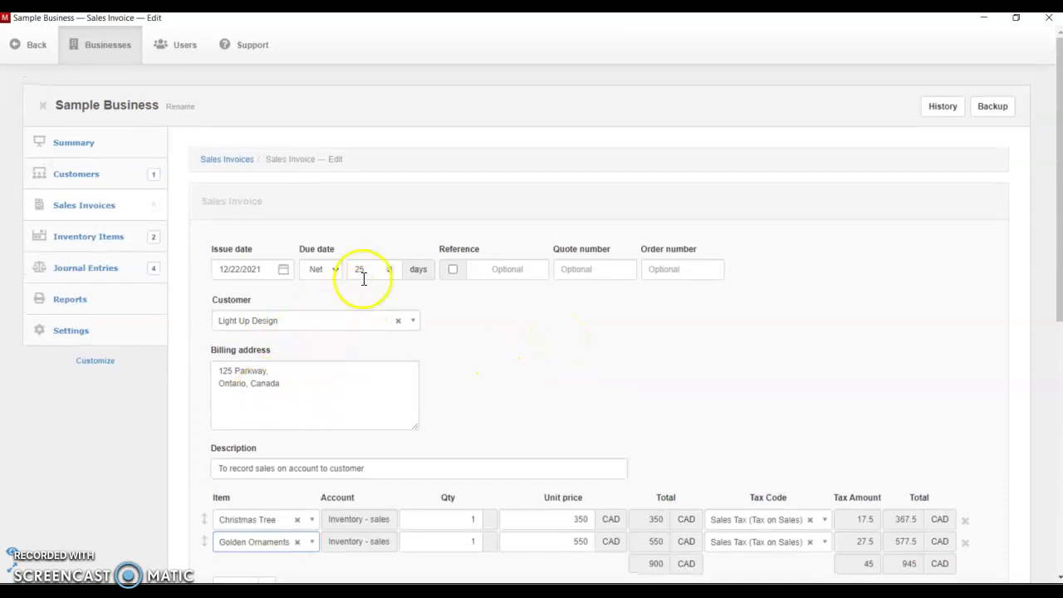
{"action": "scroll", "coordinate": [510, 324], "scroll_direction": "down", "scroll_amount": 1}
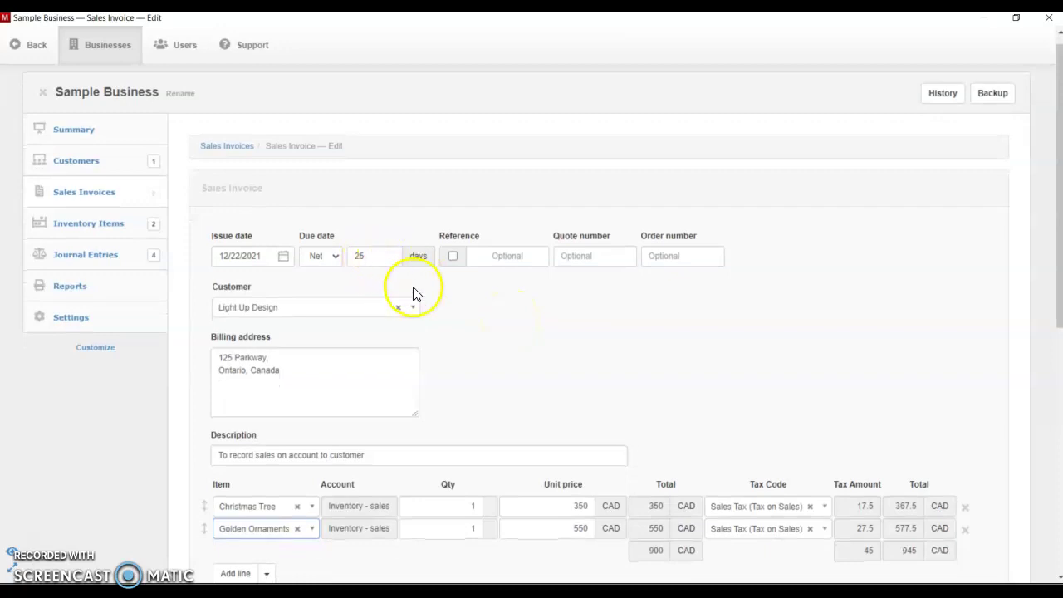
{"action": "scroll", "coordinate": [561, 319], "scroll_direction": "down", "scroll_amount": 1}
{"action": "scroll", "coordinate": [563, 321], "scroll_direction": "down", "scroll_amount": 5}
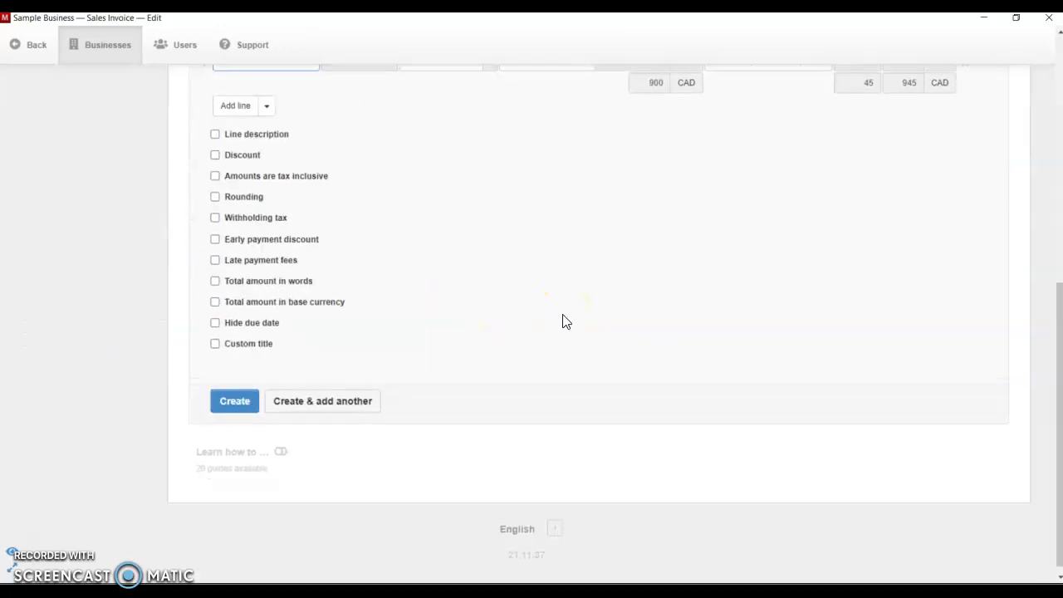
{"action": "left_click", "coordinate": [233, 402]}
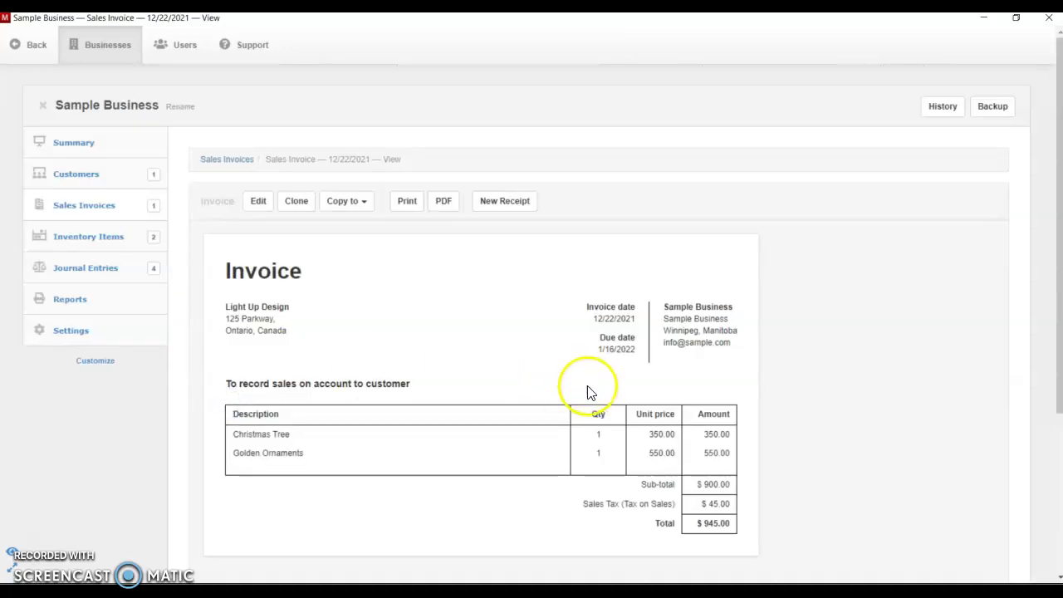
Check the dates, items and totals on the created invoice, and open the list of sales invoices
{"action": "scroll", "coordinate": [394, 385], "scroll_direction": "down", "scroll_amount": 2}
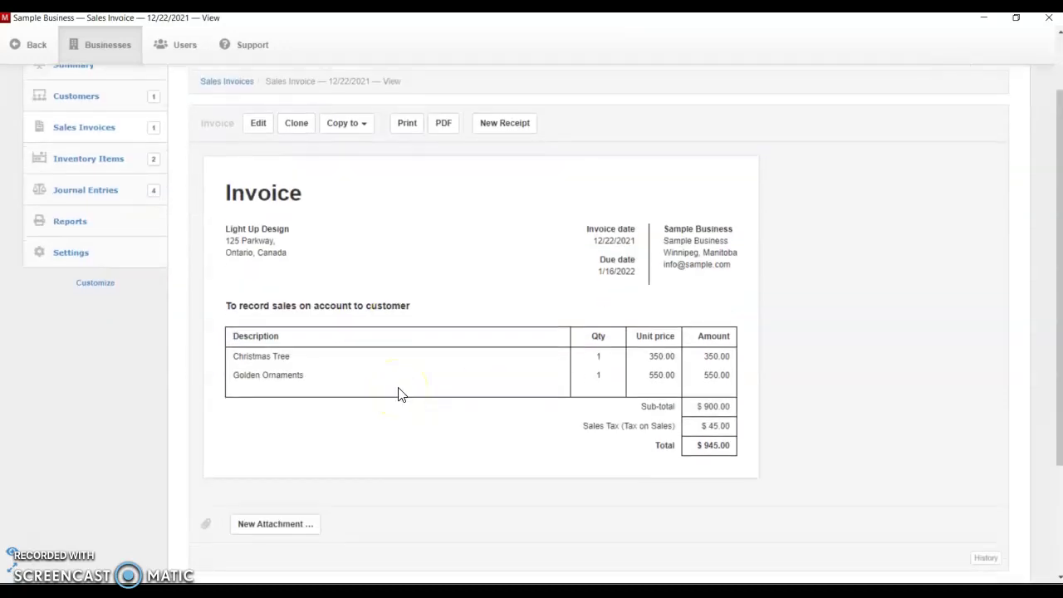
{"action": "scroll", "coordinate": [399, 393], "scroll_direction": "down", "scroll_amount": 1}
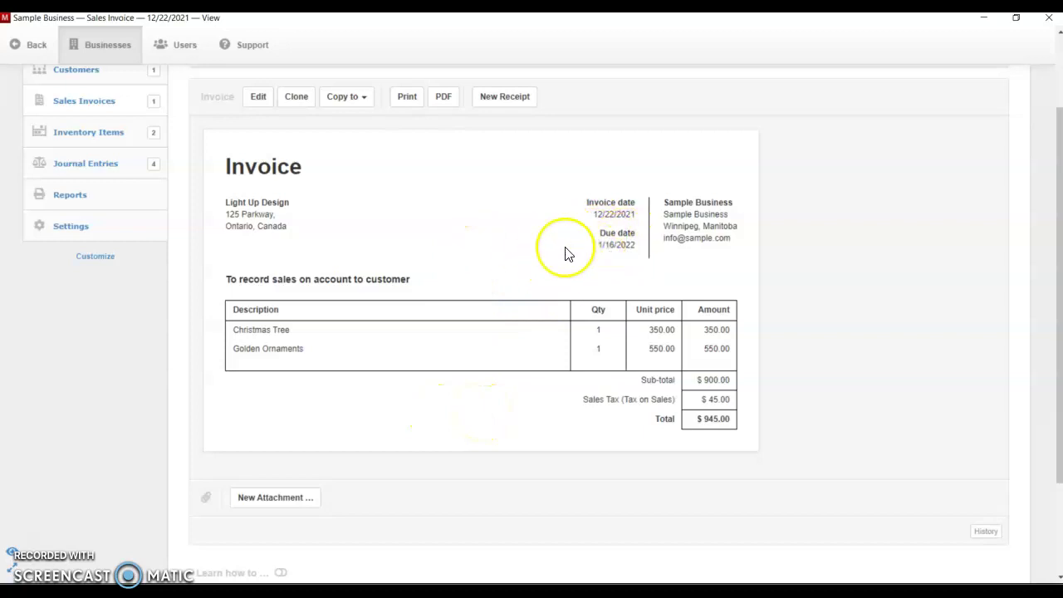
{"action": "scroll", "coordinate": [417, 272], "scroll_direction": "up", "scroll_amount": 2}
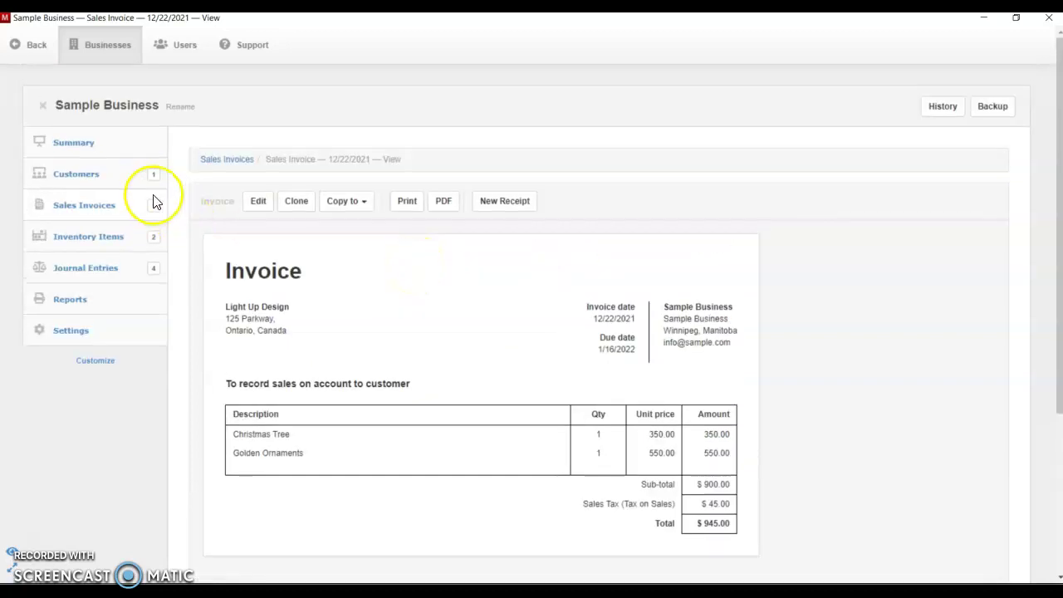
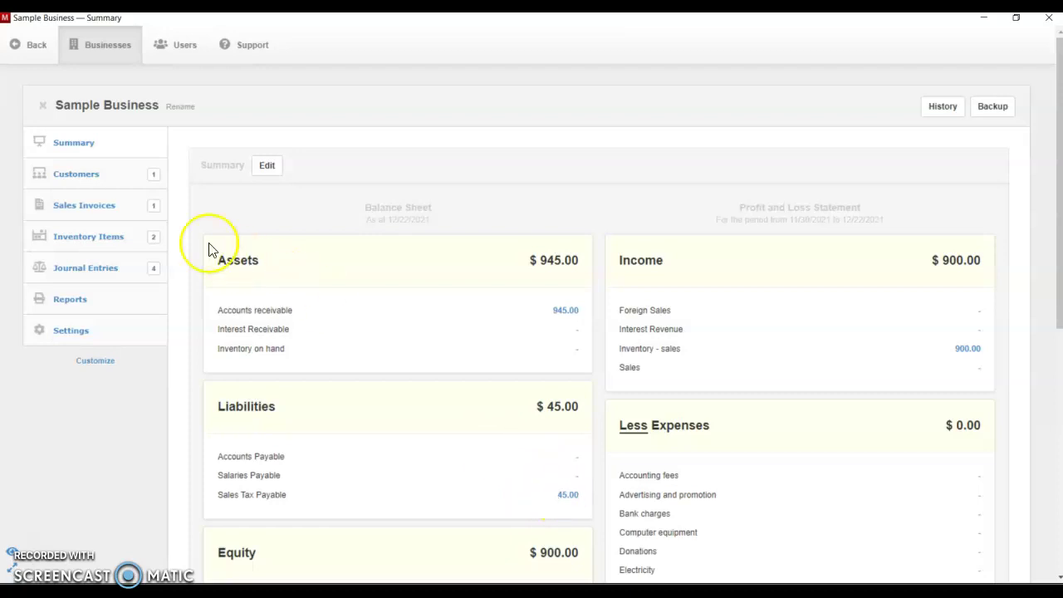
{"action": "left_click", "coordinate": [88, 208]}
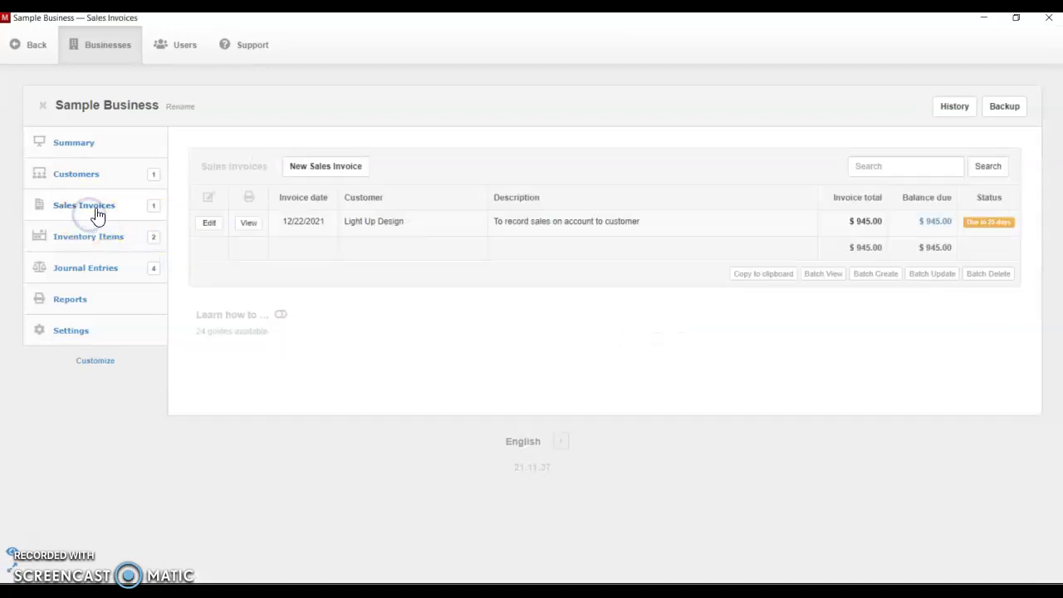